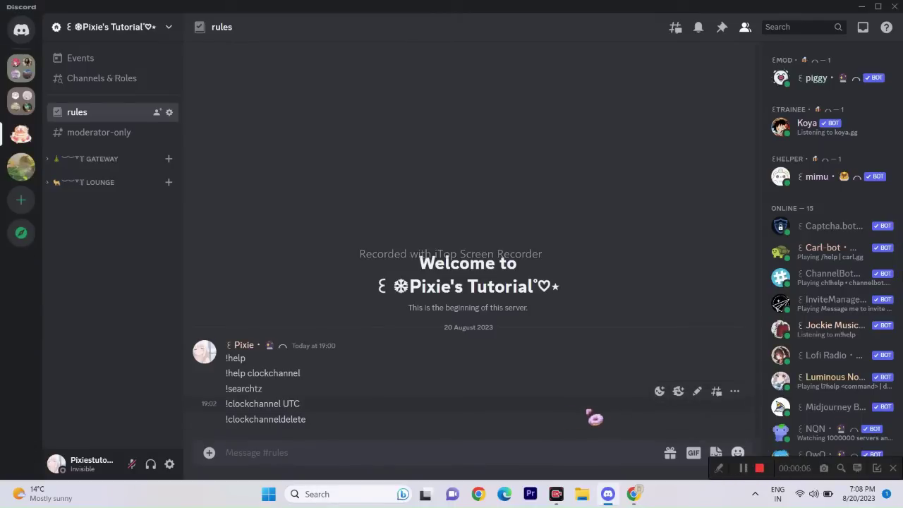
- Assign the Owner role to GiselleBot from its profile card
left_click(637, 492)
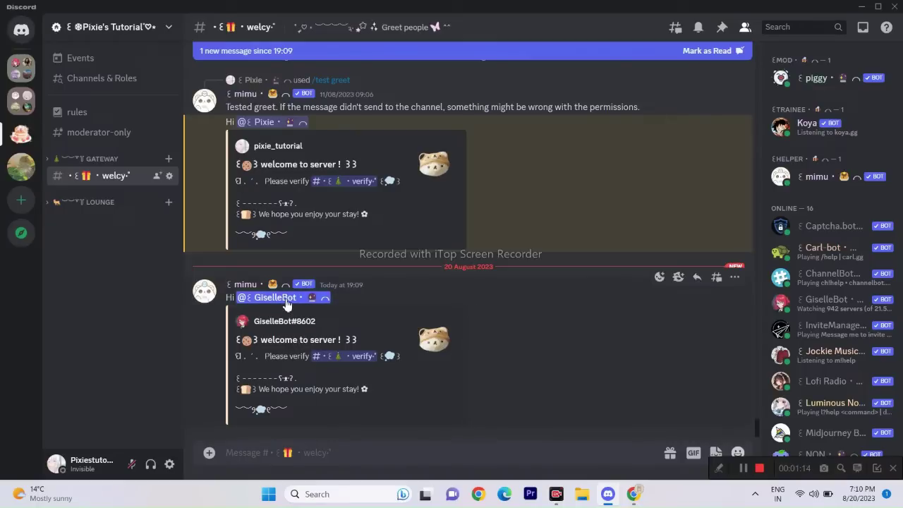
left_click(287, 303)
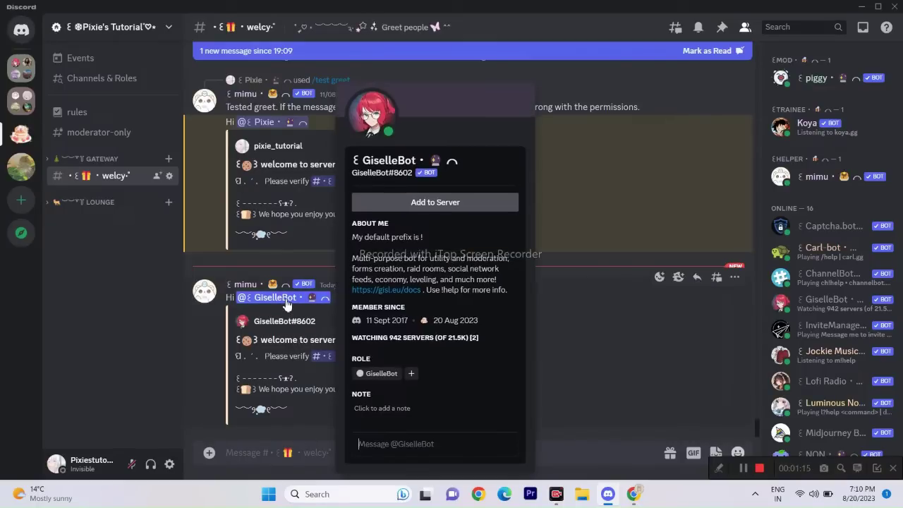
left_click(412, 374)
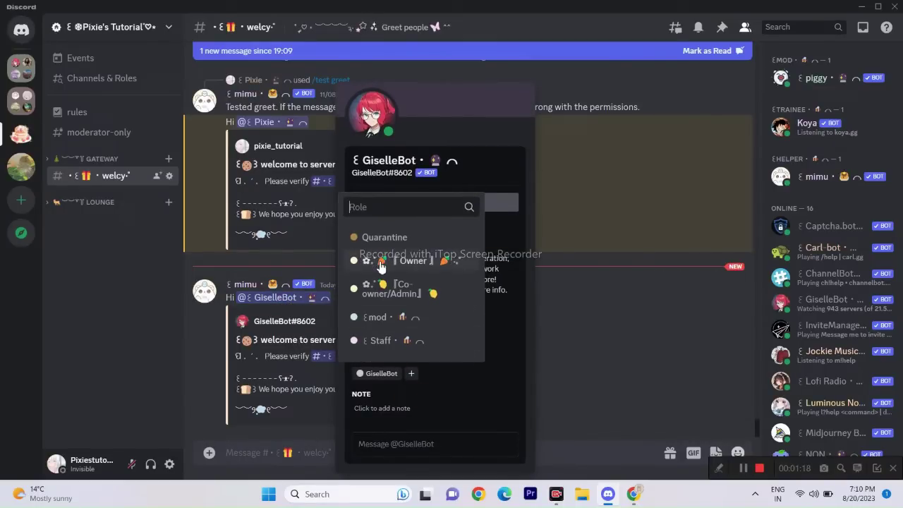
left_click(381, 265)
left_click(577, 324)
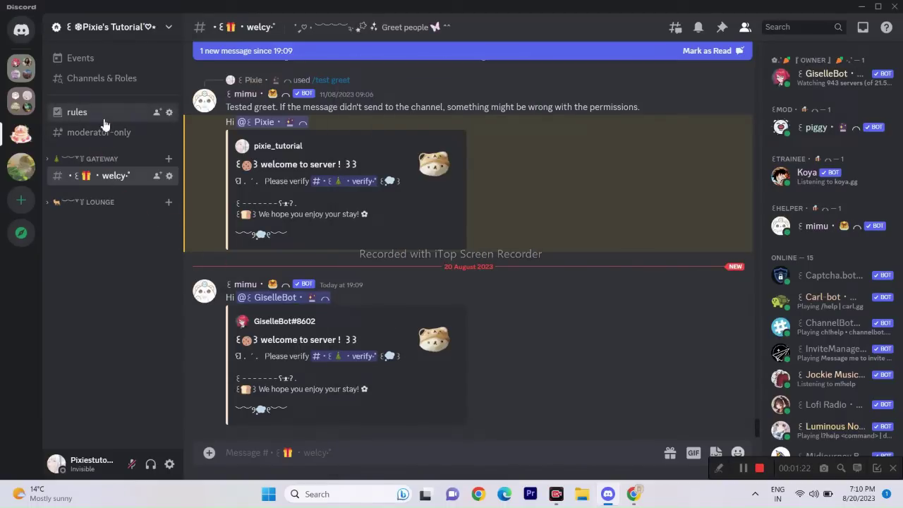
- Send the !help command in the #rules channel
left_click(76, 111)
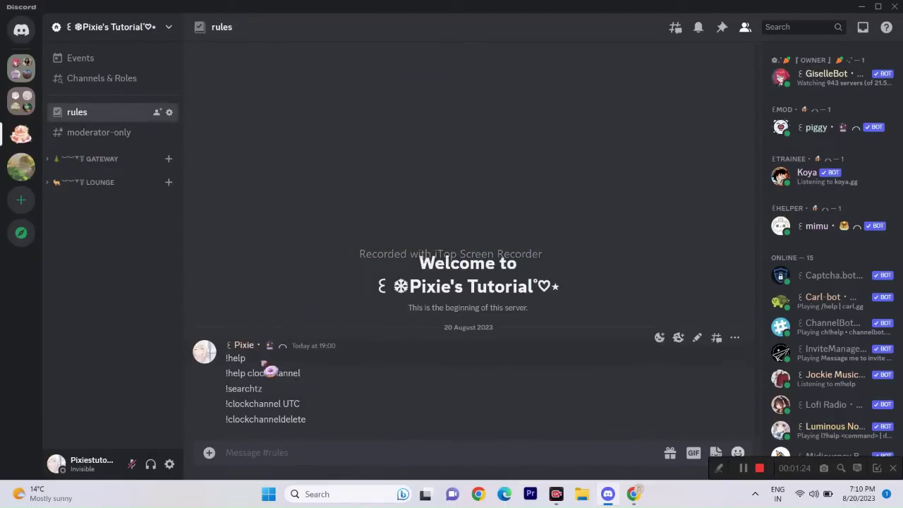
left_click(382, 458)
type("!help")
key("Return")
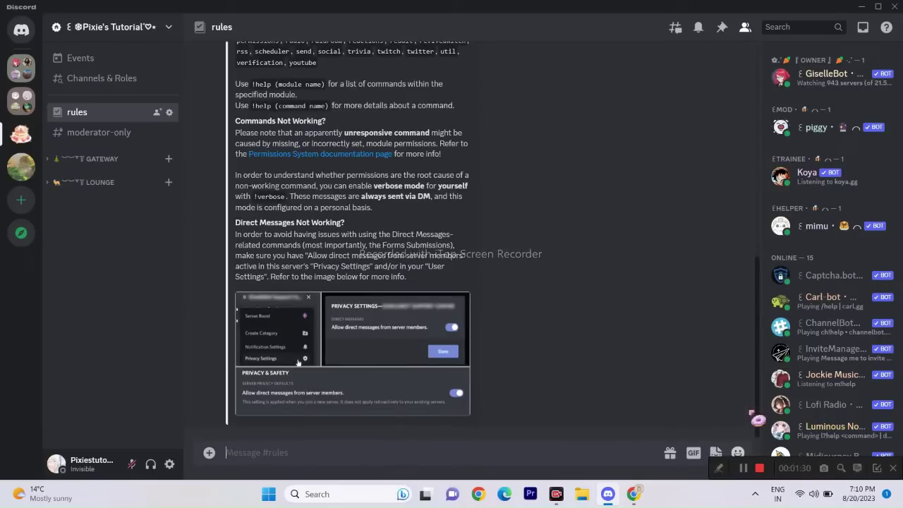
scroll(751, 339, "up", 5)
scroll(748, 239, "up", 4)
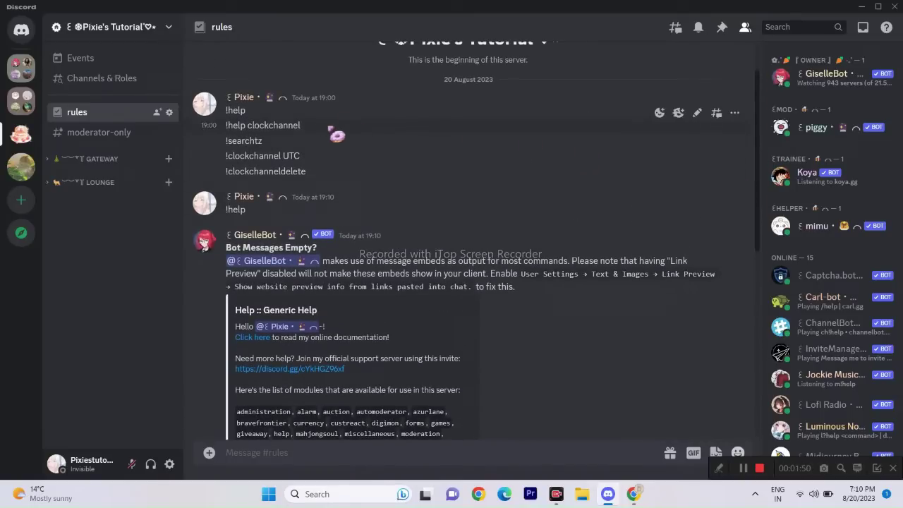
- Send '!help clockchannel' to get help for the clockchannel command
left_click_drag(302, 126, 227, 131)
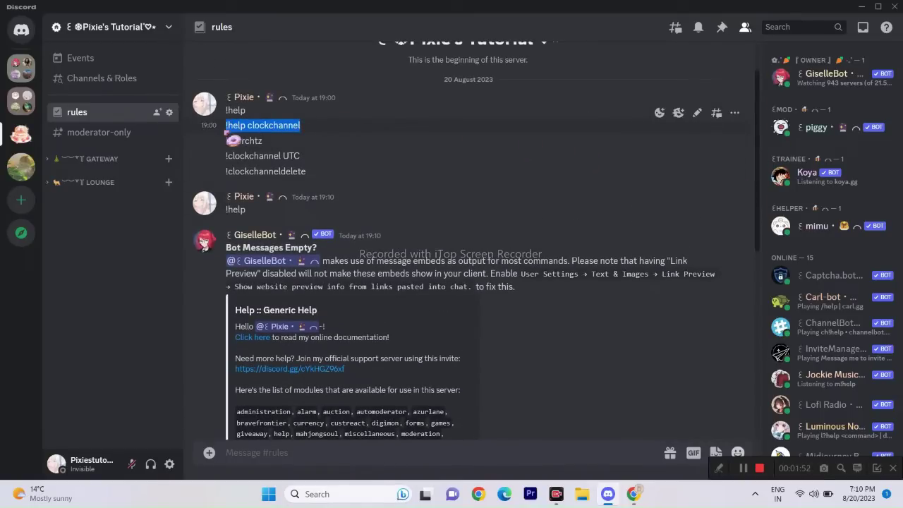
scroll(751, 290, "down", 3)
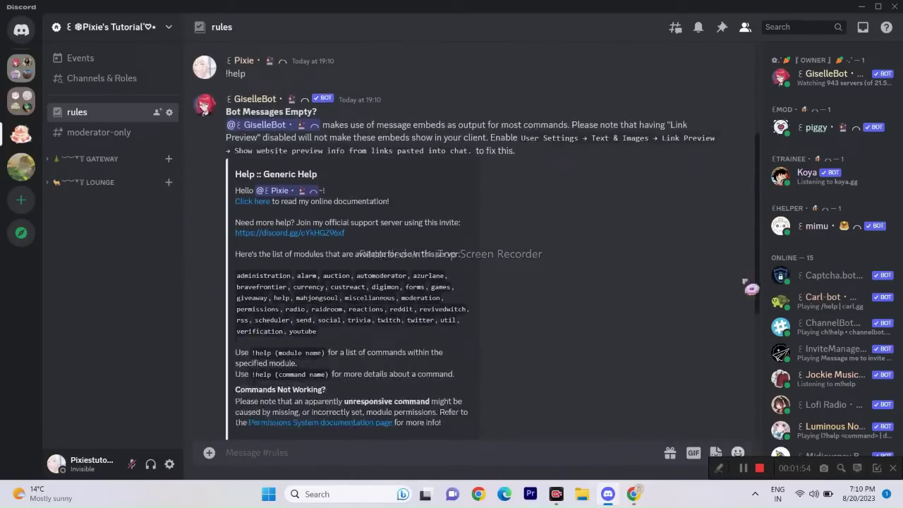
scroll(751, 289, "down", 5)
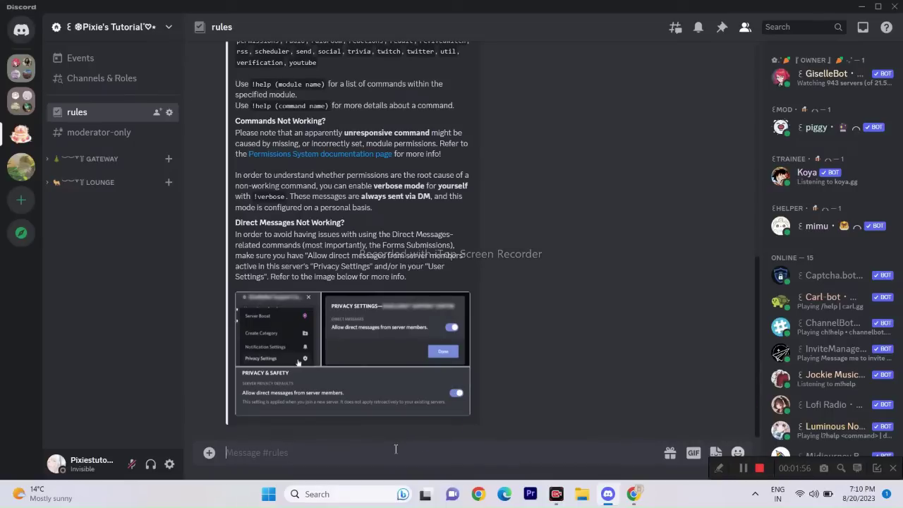
type("!help clockchannel")
key("Return")
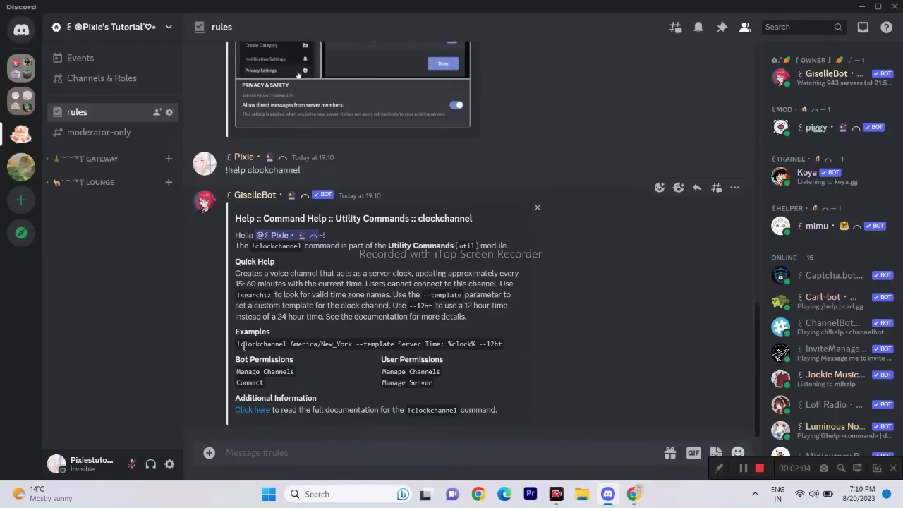
- Follow the reply's 'Click here' link to the full clockchannel documentation
left_click_drag(249, 347, 470, 341)
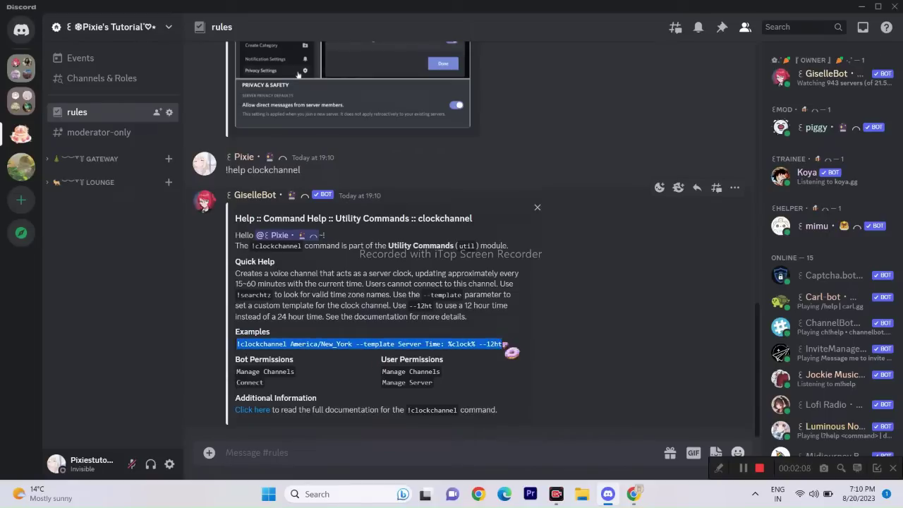
left_click(523, 366)
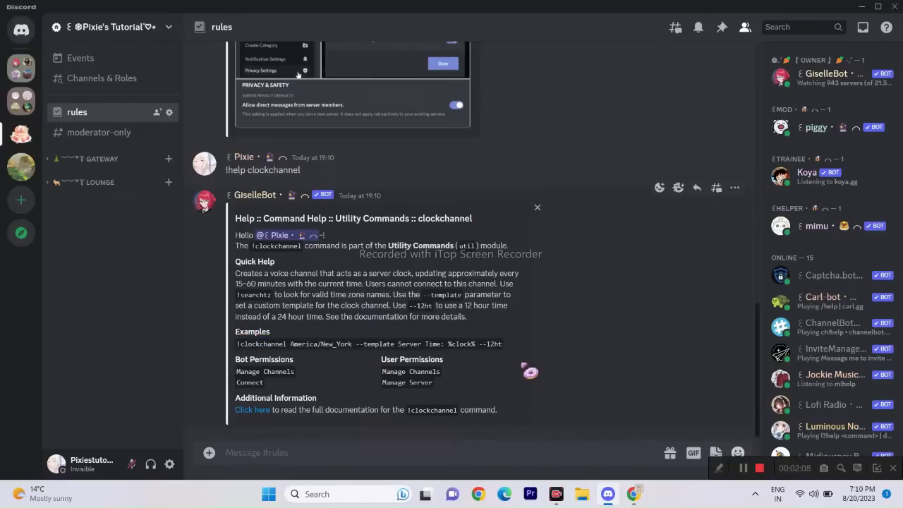
left_click(257, 414)
- Confirm Visit site and scroll the GiselleBot Docs page to the !clockchannel Command Syntax
left_click(583, 312)
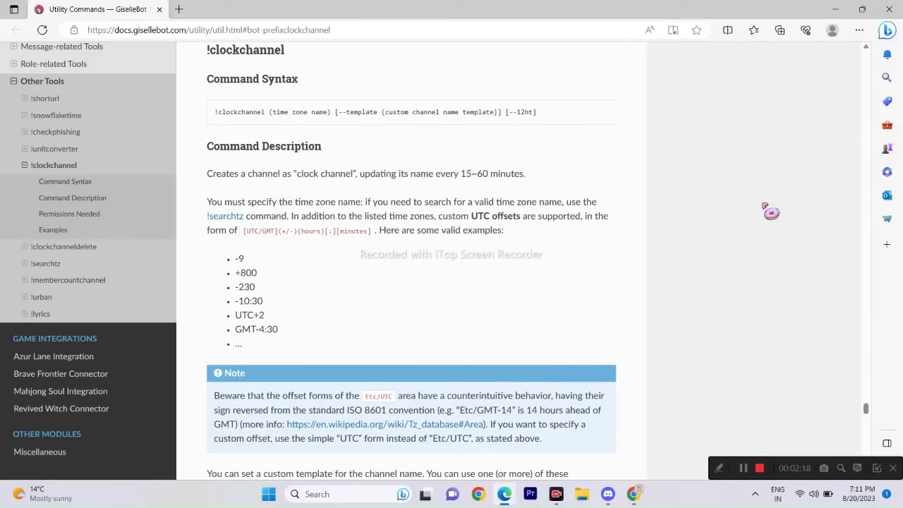
mouse_move(867, 411)
left_mouse_down()
mouse_move(868, 423)
mouse_move(868, 408)
left_mouse_up()
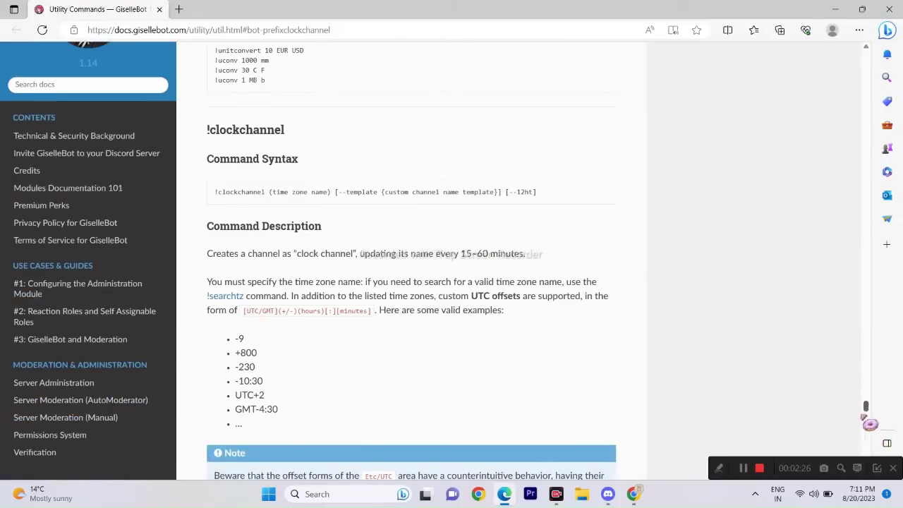
- Send !searchtz in #rules and follow the error reply's link to the time zone map
left_click(610, 495)
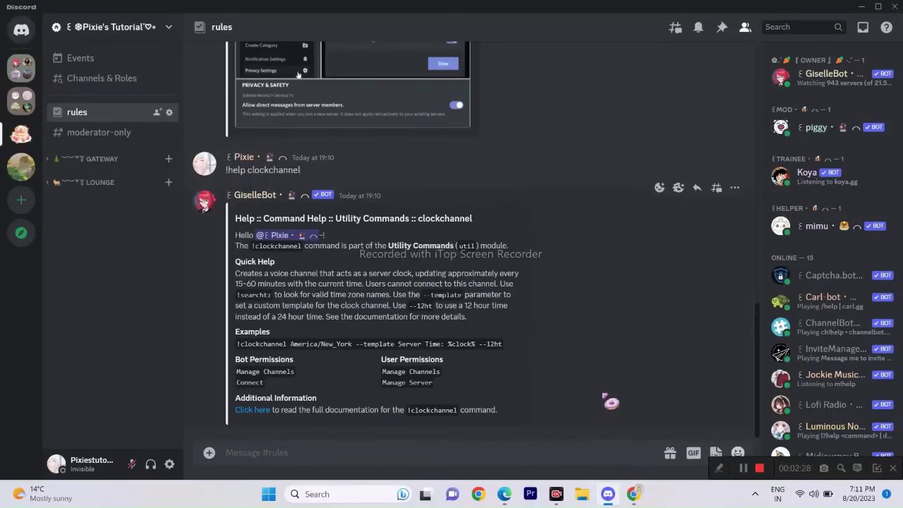
left_click_drag(765, 393, 767, 164)
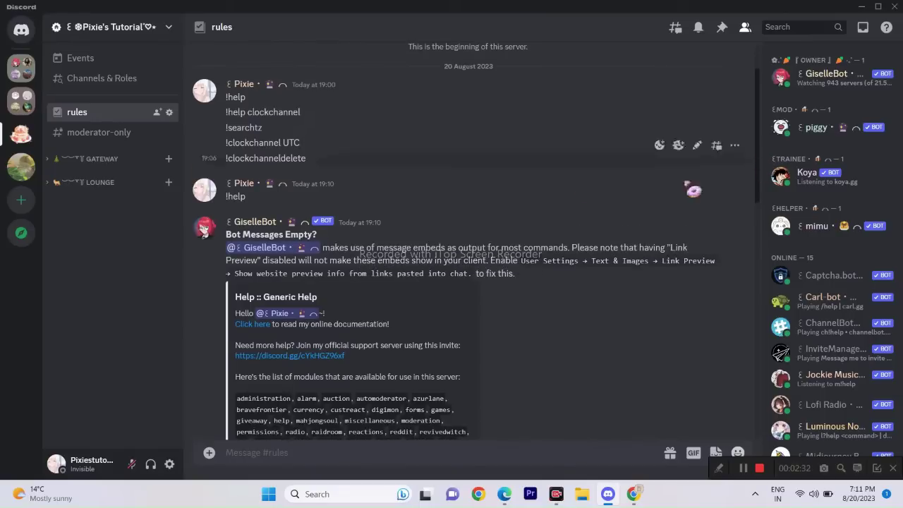
left_click_drag(272, 130, 246, 128)
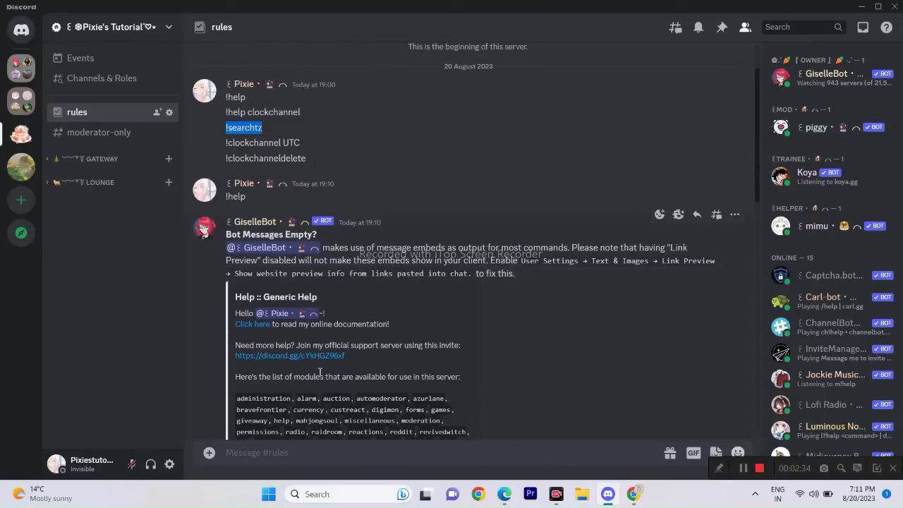
left_click(334, 457)
type("!searchtz")
key("Return")
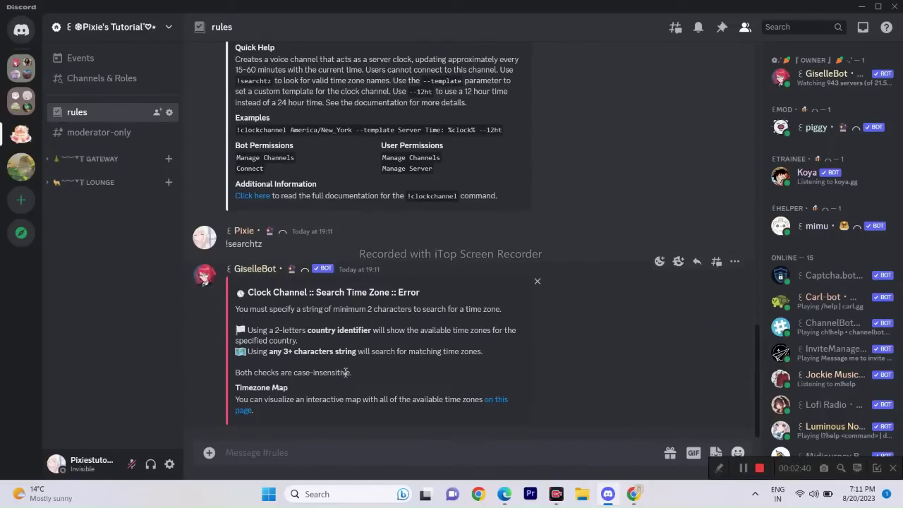
left_click(247, 415)
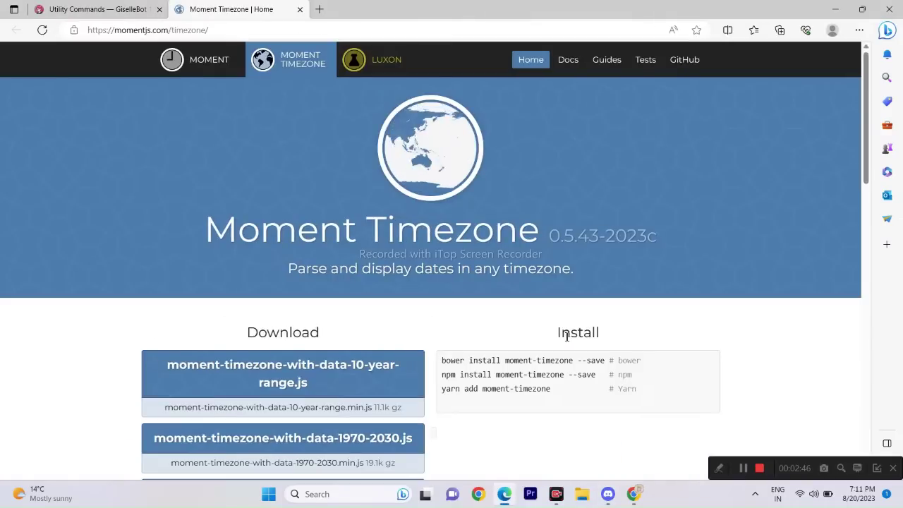
- Scroll down the Moment Timezone page to the world map to read Asia/Tokyo JST
left_click_drag(872, 102, 872, 244)
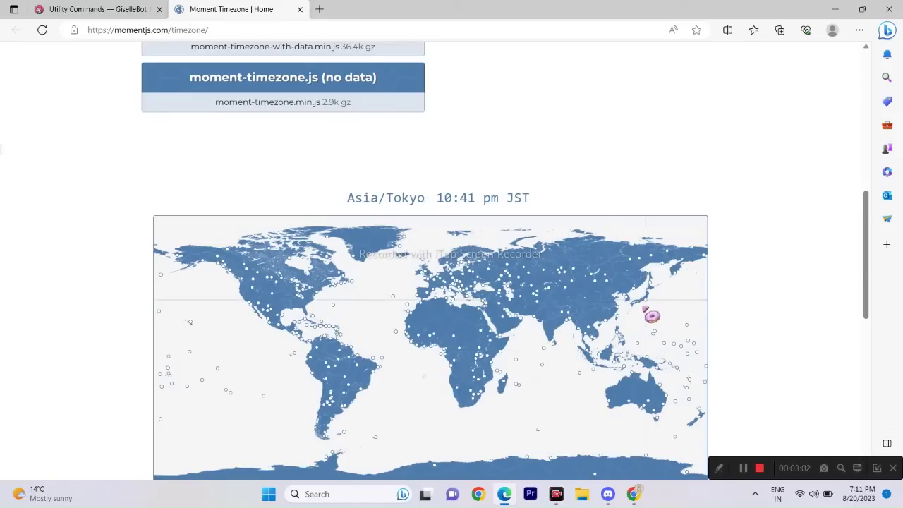
- Send '!clockchannel Asia/Tokyo --template Server time (JST) %clock%' built from the example command
left_click(608, 494)
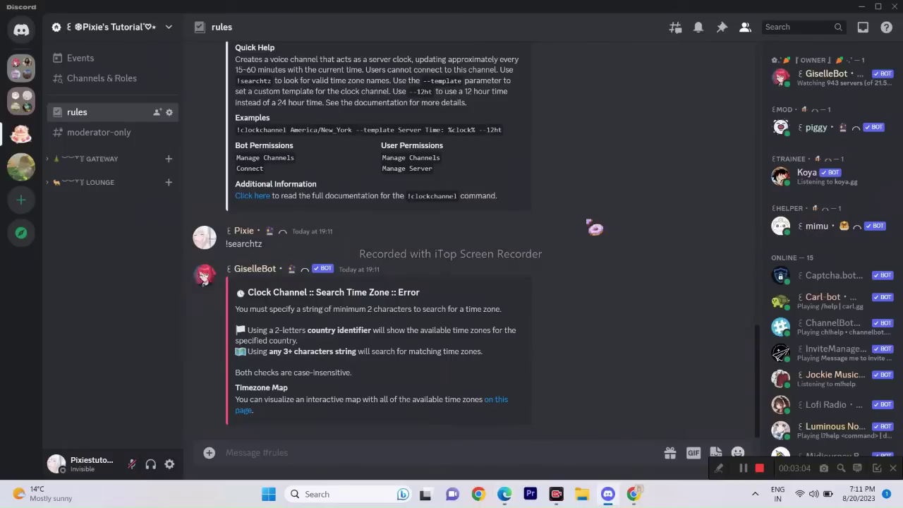
mouse_move(759, 375)
left_mouse_down()
mouse_move(755, 106)
mouse_move(708, 97)
left_mouse_up()
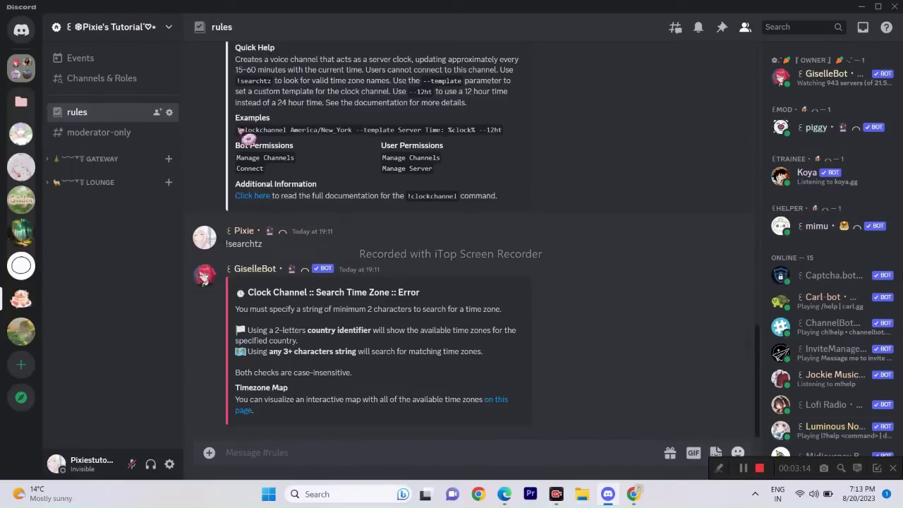
mouse_move(239, 131)
left_mouse_down()
mouse_move(389, 131)
mouse_move(480, 147)
mouse_move(512, 136)
left_mouse_up()
left_click(551, 193)
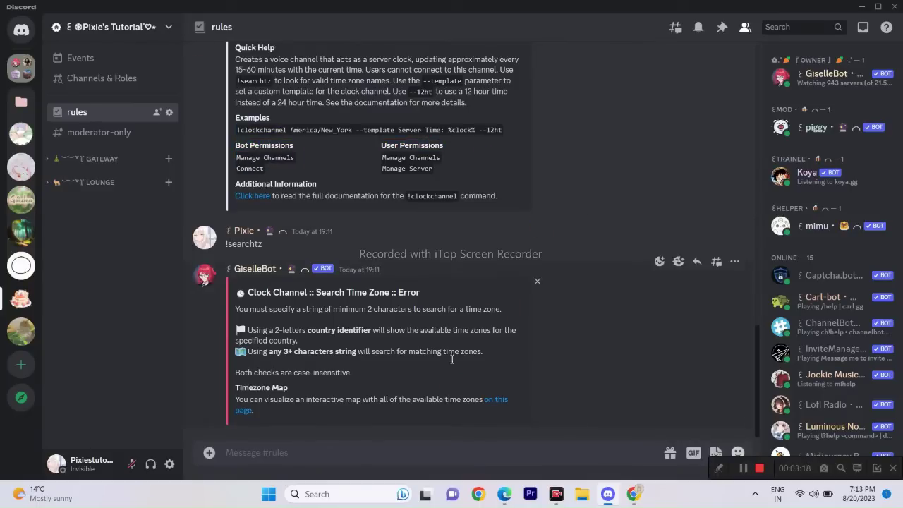
type("!clockchannel Asia/Tokyo --template Server time (JST) %clock%")
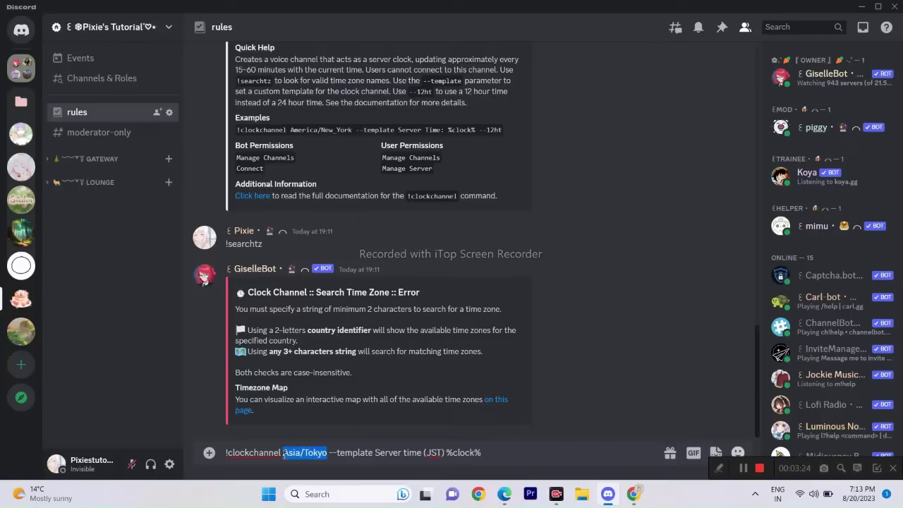
left_click_drag(285, 452, 285, 453)
left_click(447, 463)
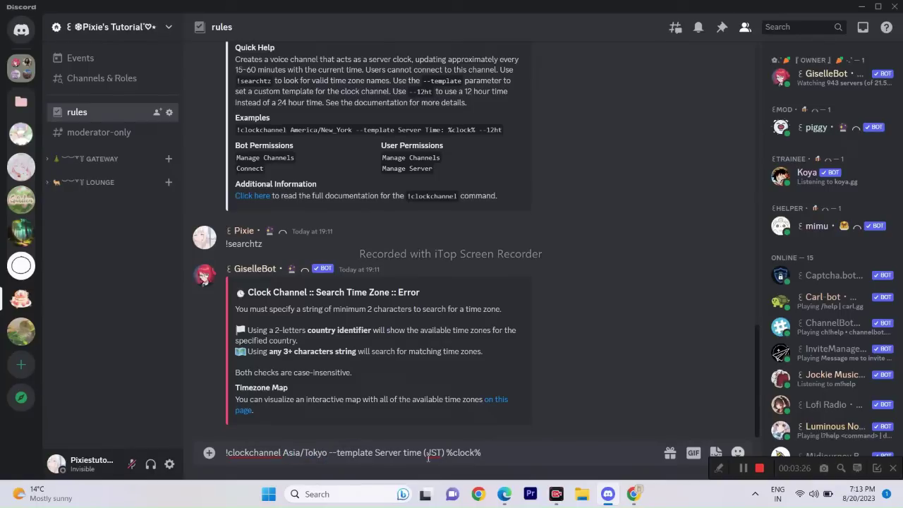
left_click_drag(441, 458, 442, 457)
left_click(529, 462)
key("Return")
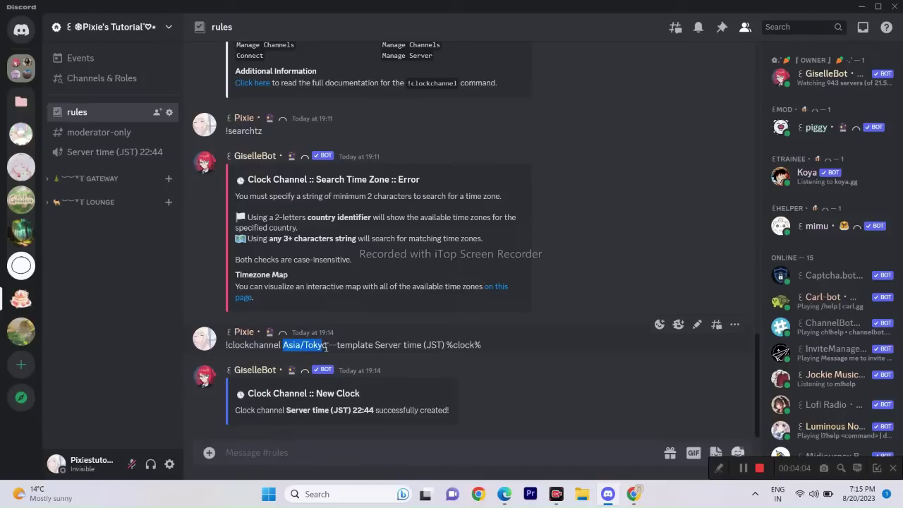
- Resend the earlier '!clockchannel UTC' message in #rules and read the clock-channel limit notice
left_click(473, 378)
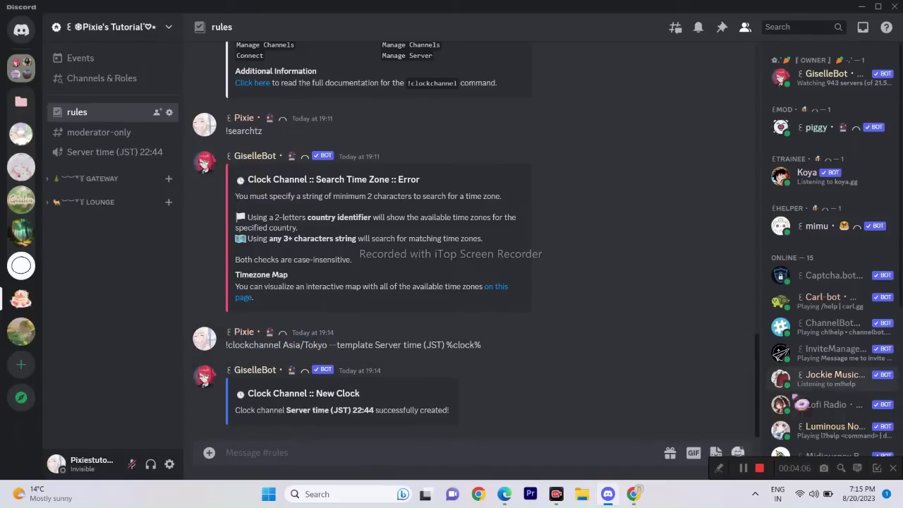
scroll(760, 358, "up", 3)
scroll(755, 352, "up", 10)
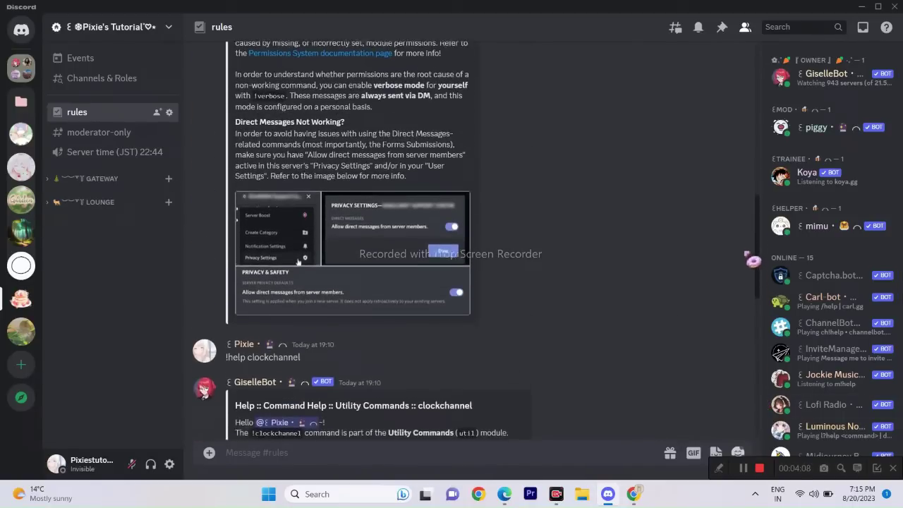
scroll(738, 142, "up", 3)
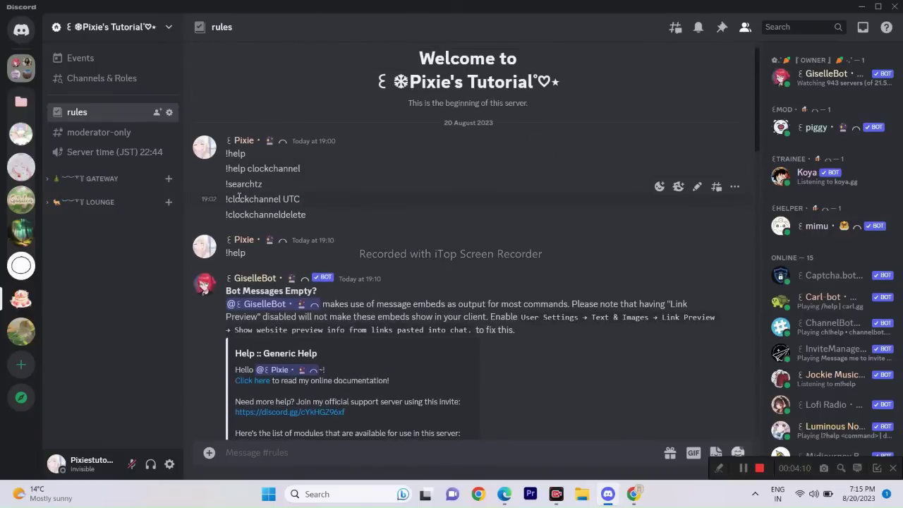
left_click_drag(227, 204, 310, 204)
key("ctrl+c")
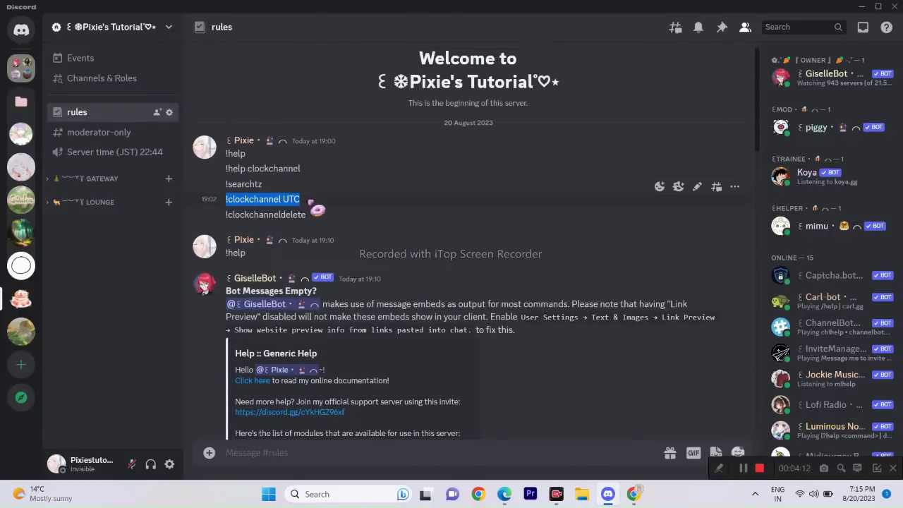
left_click(335, 458)
key("ctrl+v")
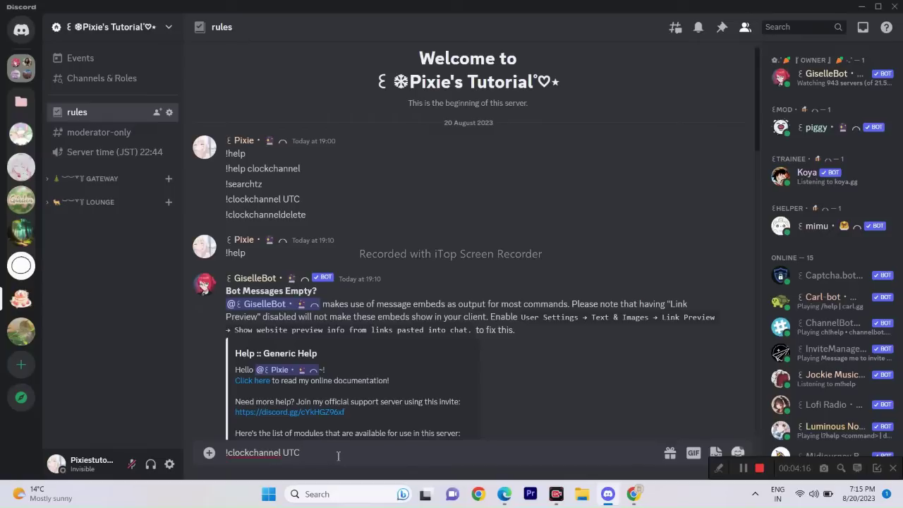
key("Return")
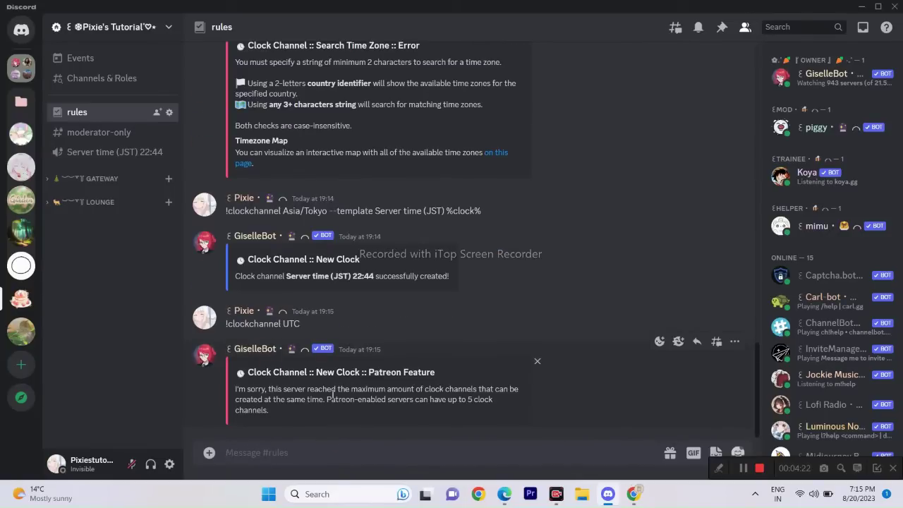
mouse_move(250, 390)
left_mouse_down()
mouse_move(441, 391)
mouse_move(497, 404)
mouse_move(500, 416)
left_mouse_up()
left_click(470, 401)
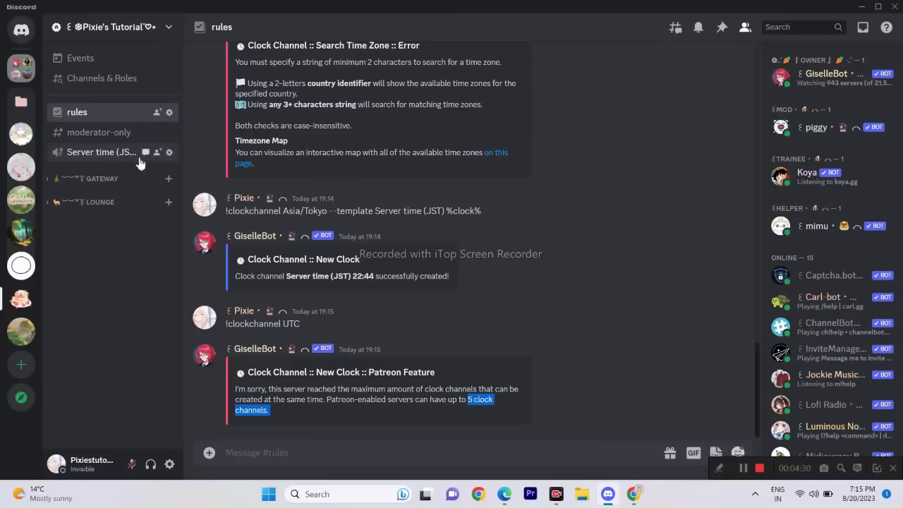
- Copy and send a bare '!clockchanneldelete' message, drawing an Invalid Channel error
left_click(575, 378)
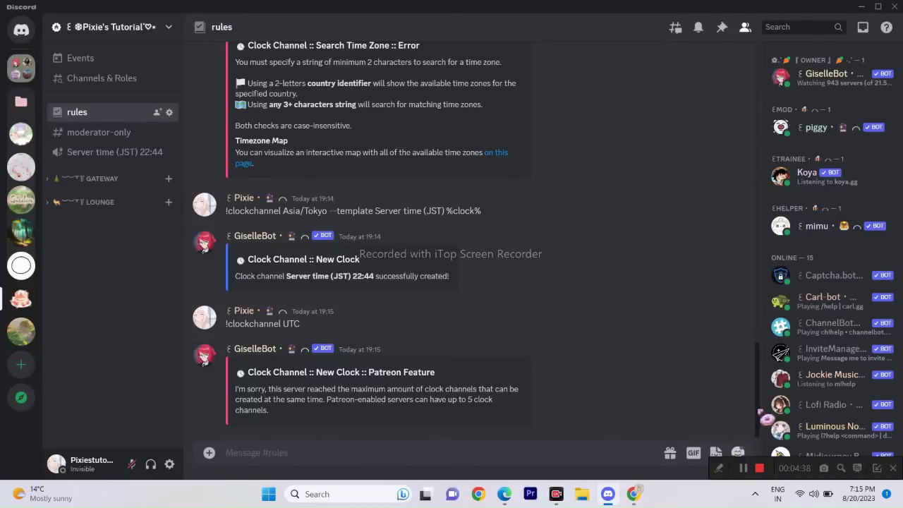
scroll(734, 156, "up", 15)
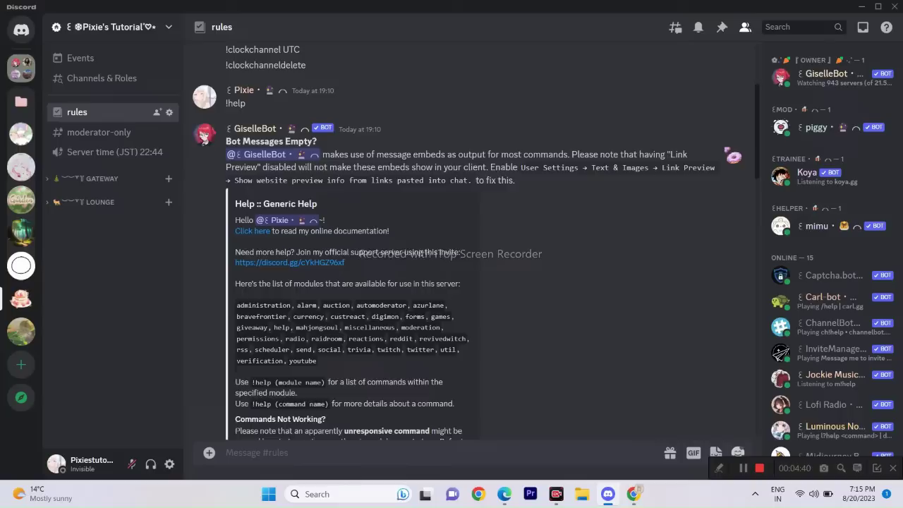
scroll(734, 156, "up", 3)
left_click_drag(306, 152, 228, 160)
key("ctrl+c")
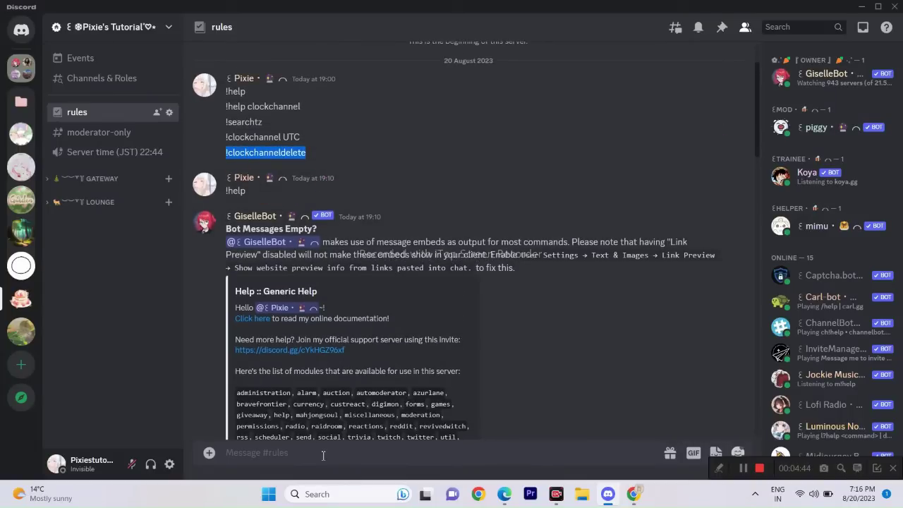
left_click(323, 455)
key("ctrl+v")
key("Return")
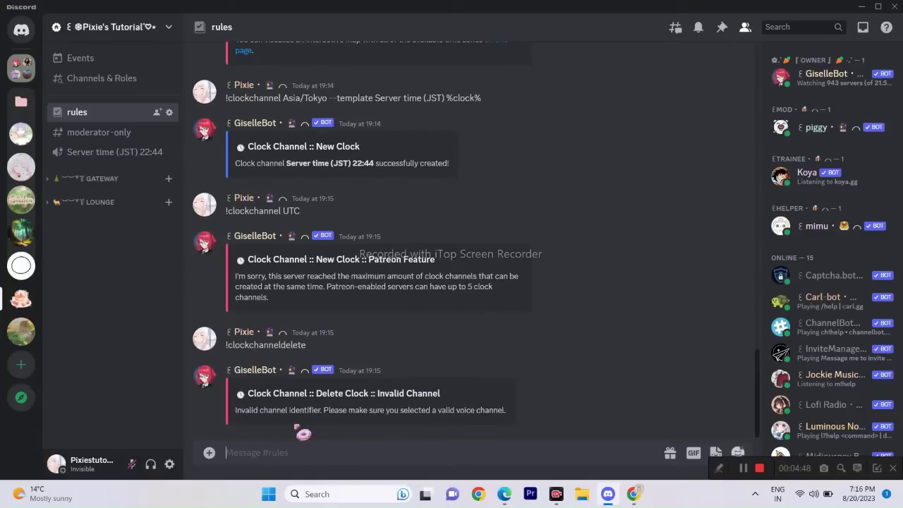
left_click_drag(305, 345, 237, 344)
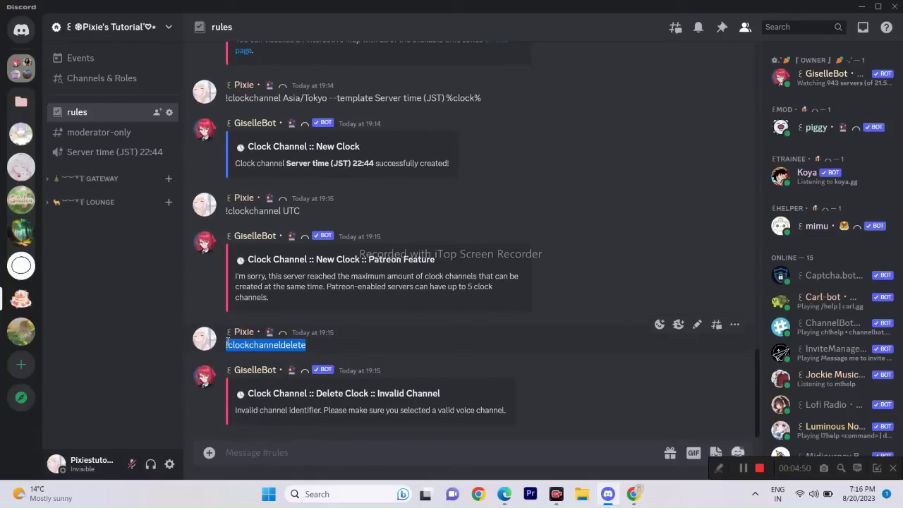
- Turn on Developer Mode under User Settings > Advanced
left_click(324, 460)
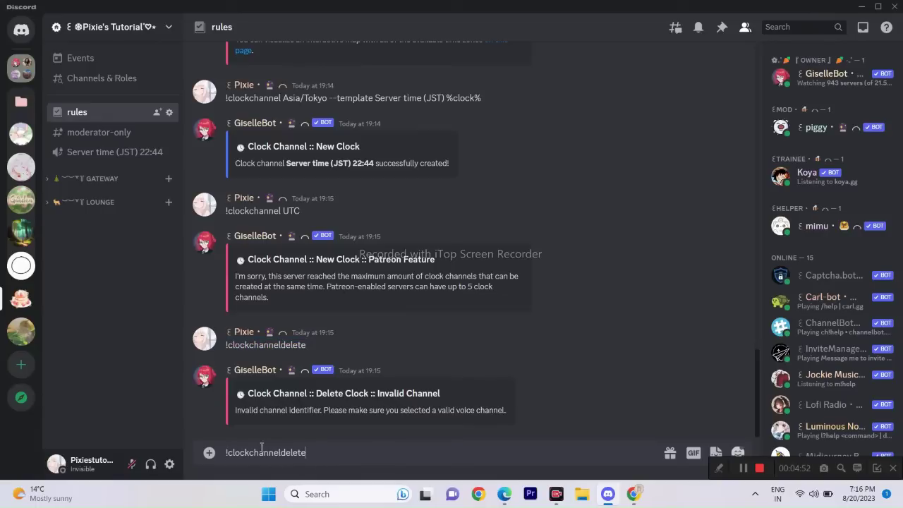
right_click(122, 152)
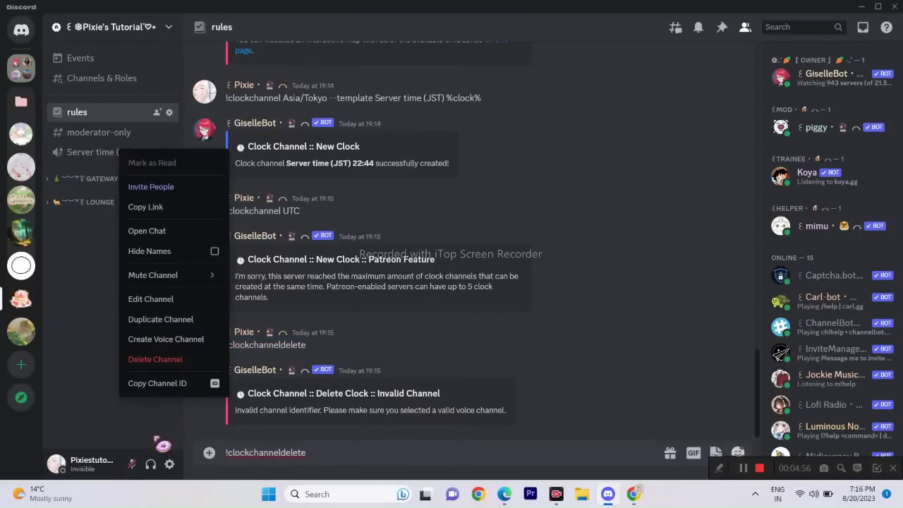
left_click(170, 464)
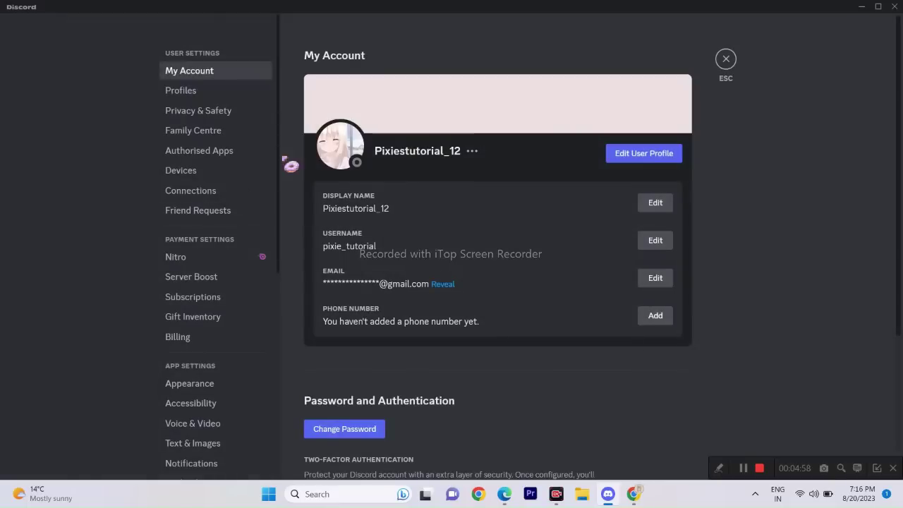
left_click_drag(288, 134, 289, 369)
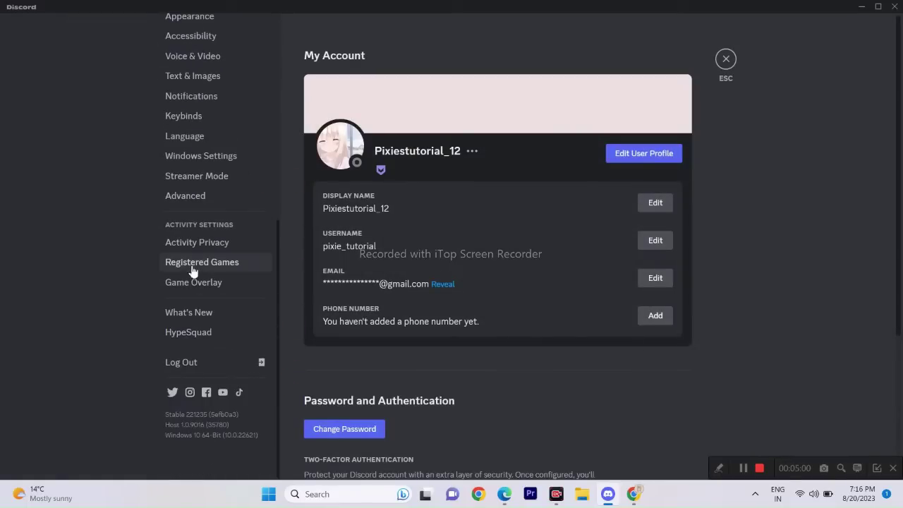
left_click(197, 201)
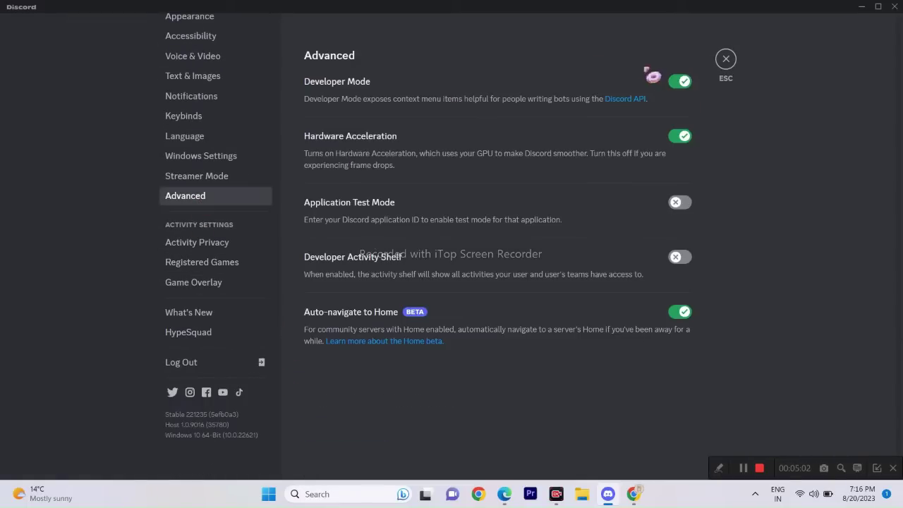
left_click(727, 60)
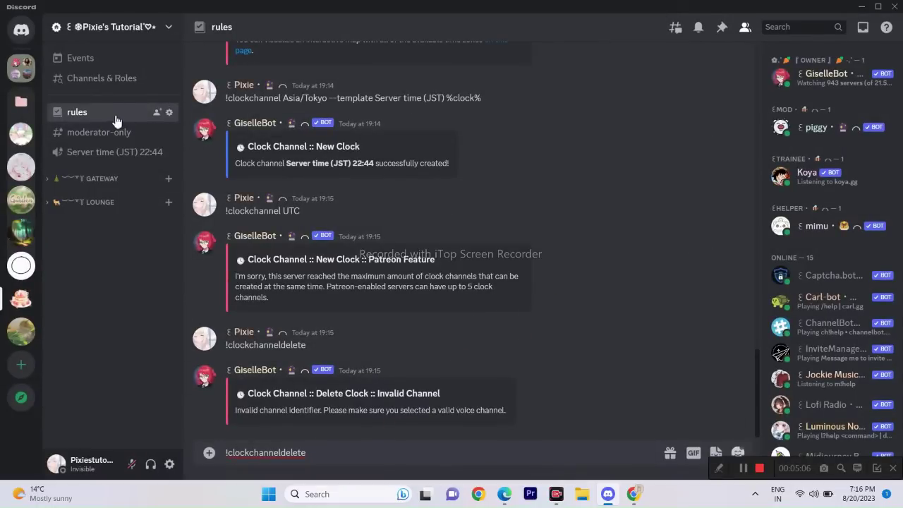
- Copy the Server time (JST) channel's ID and send !clockchanneldelete with it
right_click(107, 154)
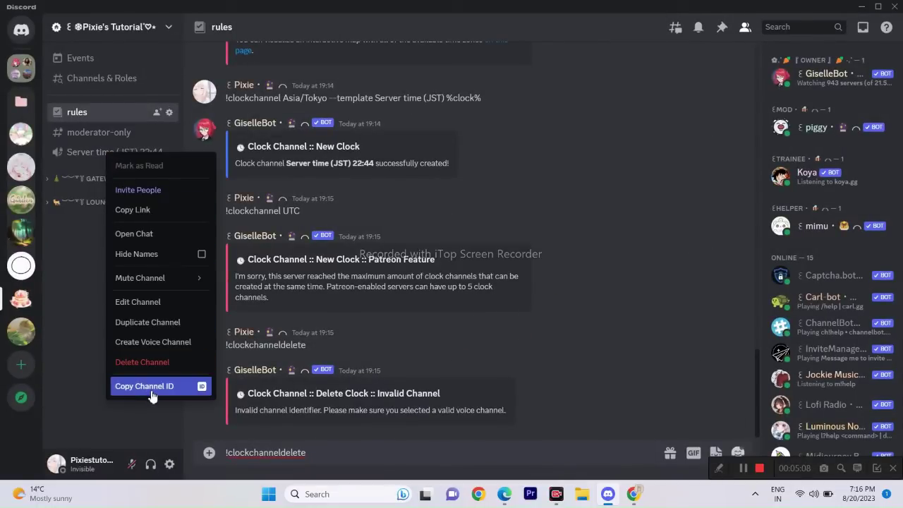
left_click(204, 389)
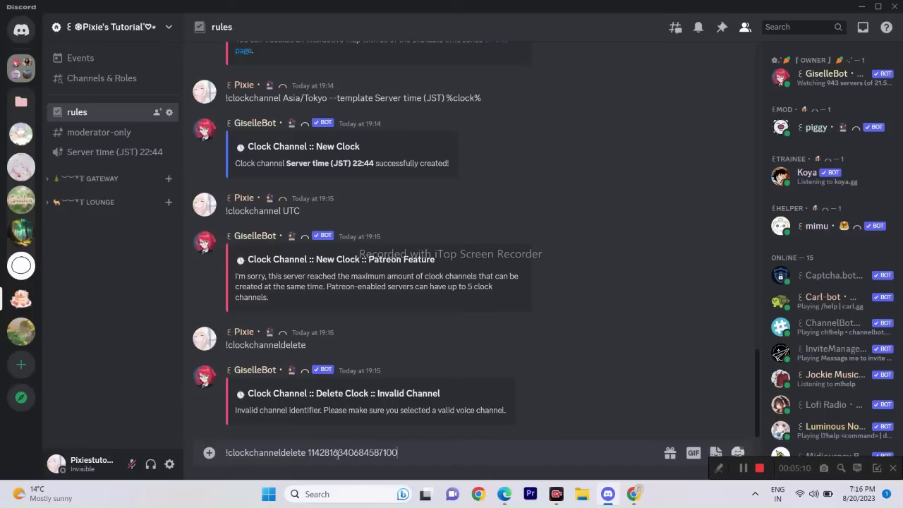
key("Return")
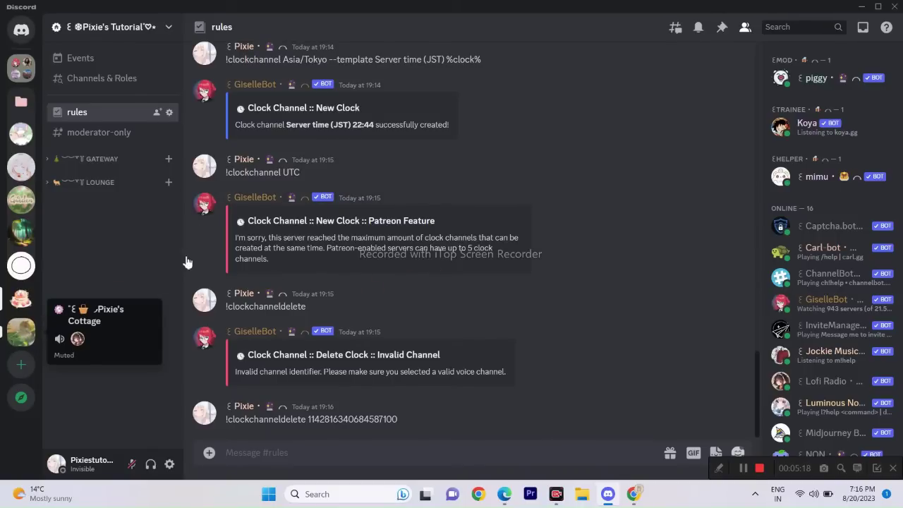
left_click(22, 331)
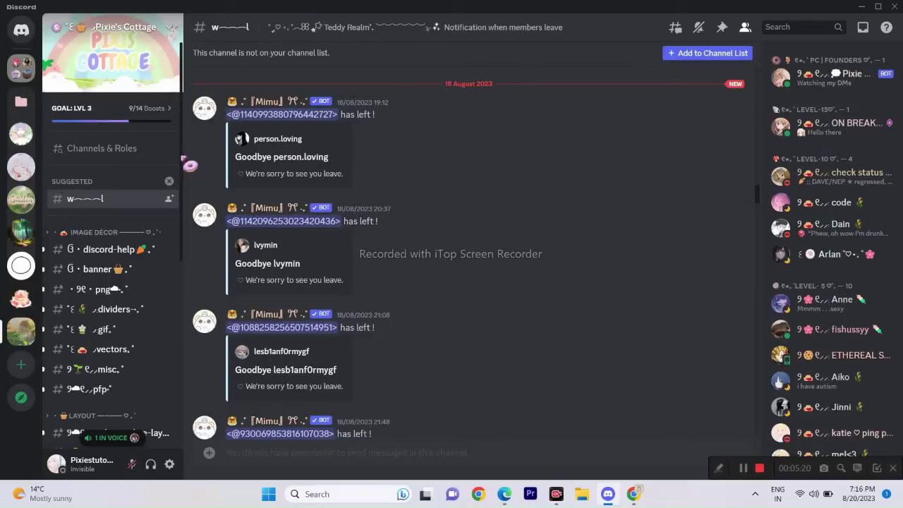
scroll(188, 164, "down", 5)
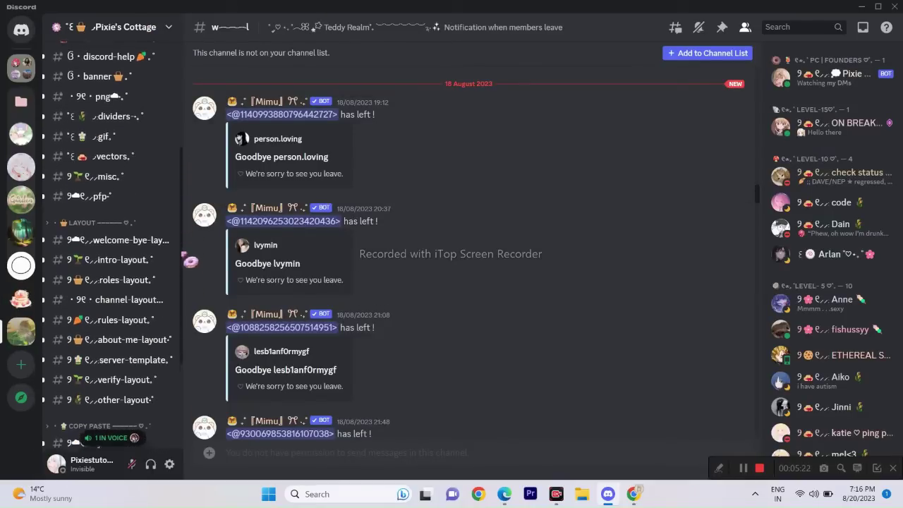
left_click(106, 56)
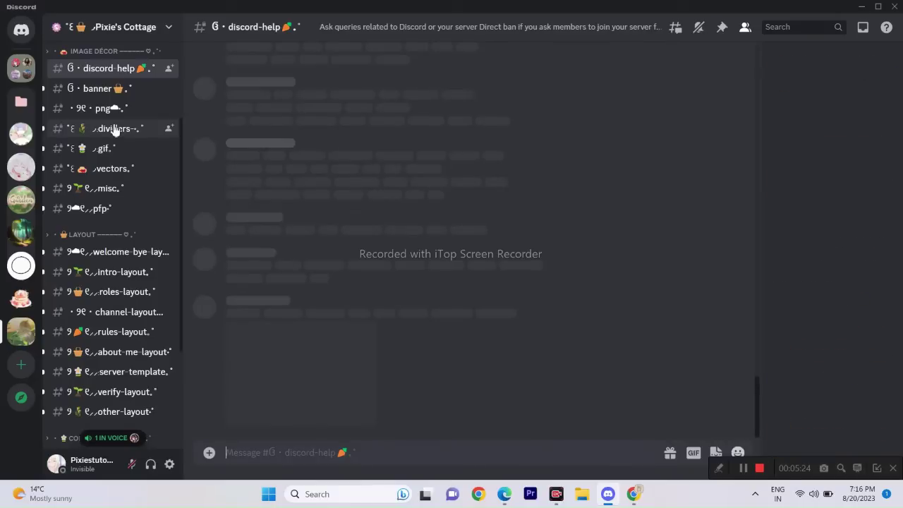
left_click(100, 88)
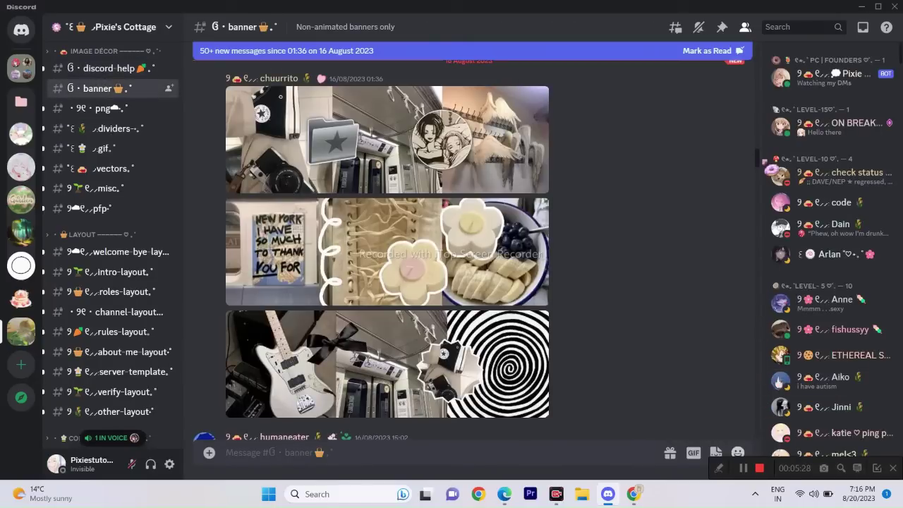
mouse_move(762, 156)
left_mouse_down()
mouse_move(766, 269)
mouse_move(717, 277)
left_mouse_up()
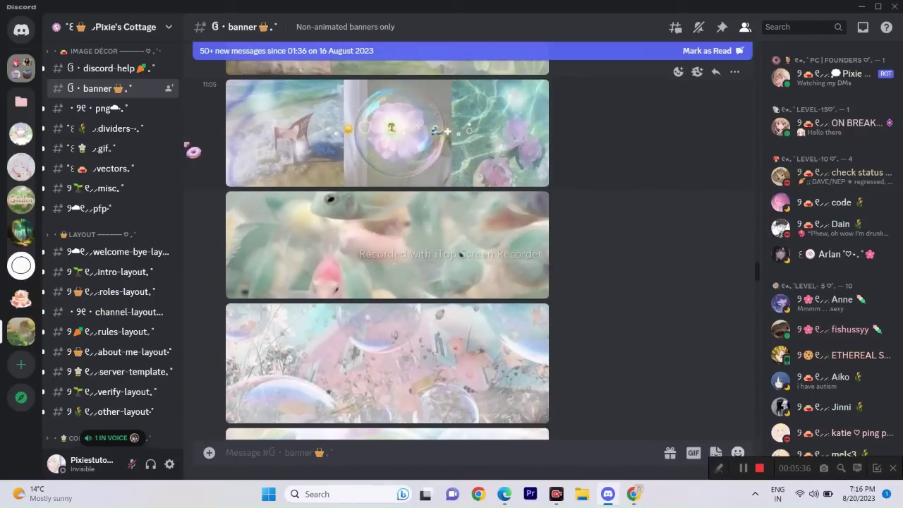
left_click_drag(185, 142, 186, 178)
scroll(90, 232, "down", 3)
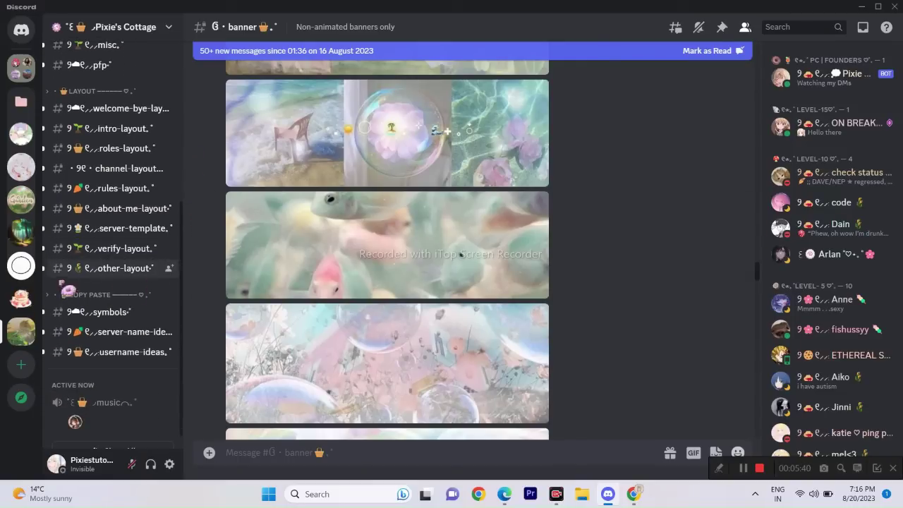
key("Return")
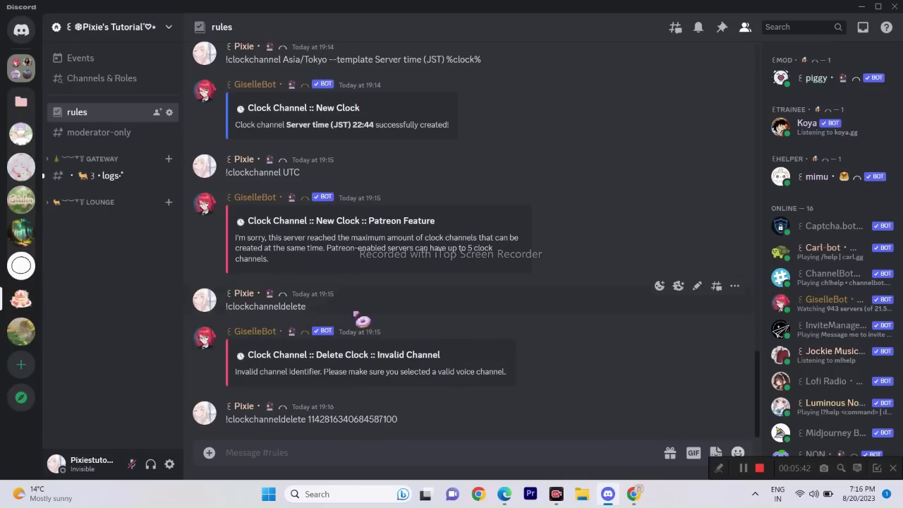